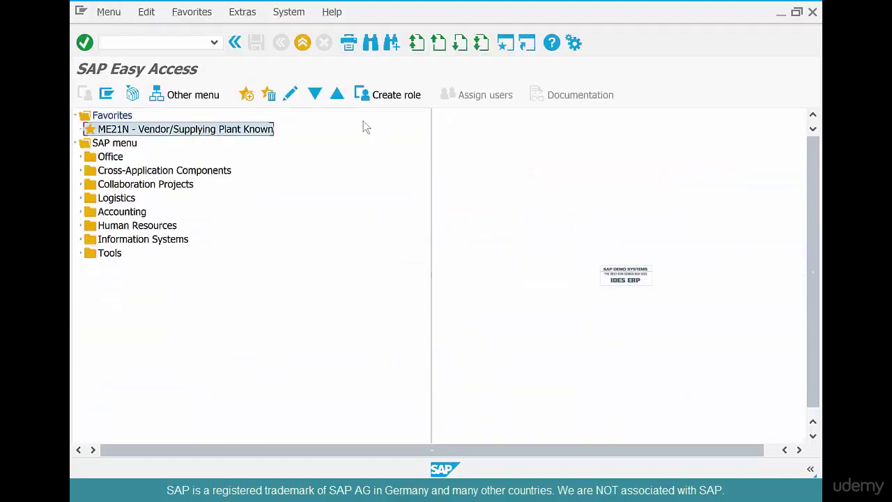
Step: Expand Logistics > Materials Management > Service Master > Service and launch AC03
left_click(80, 198)
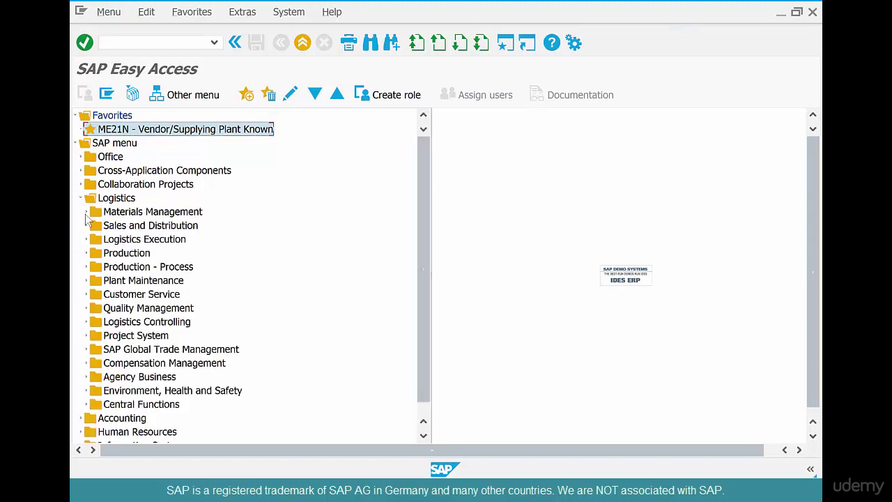
left_click(86, 211)
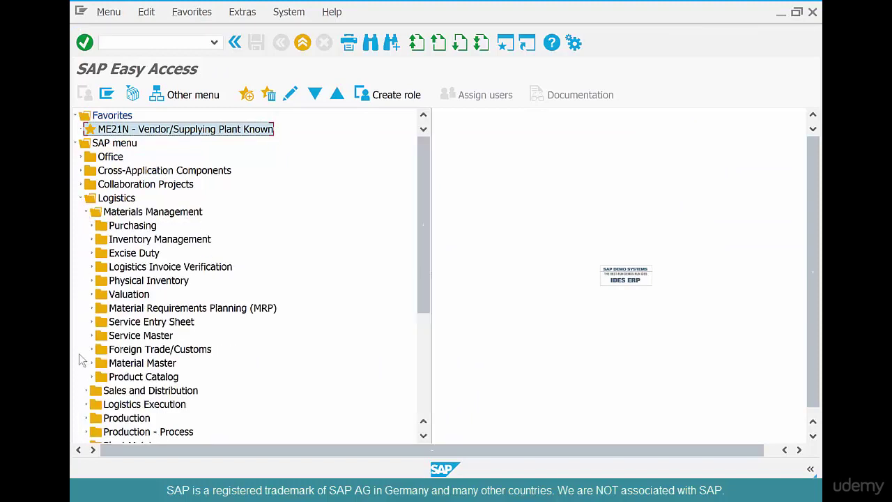
left_click(92, 336)
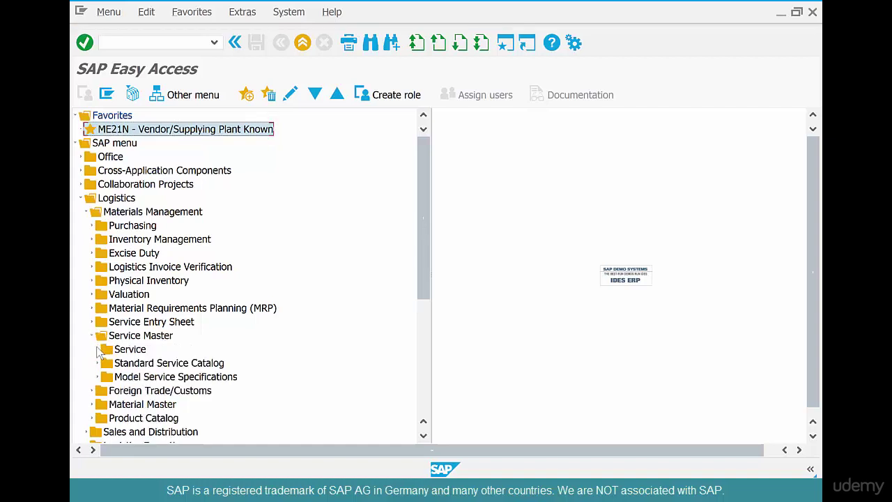
left_click(98, 350)
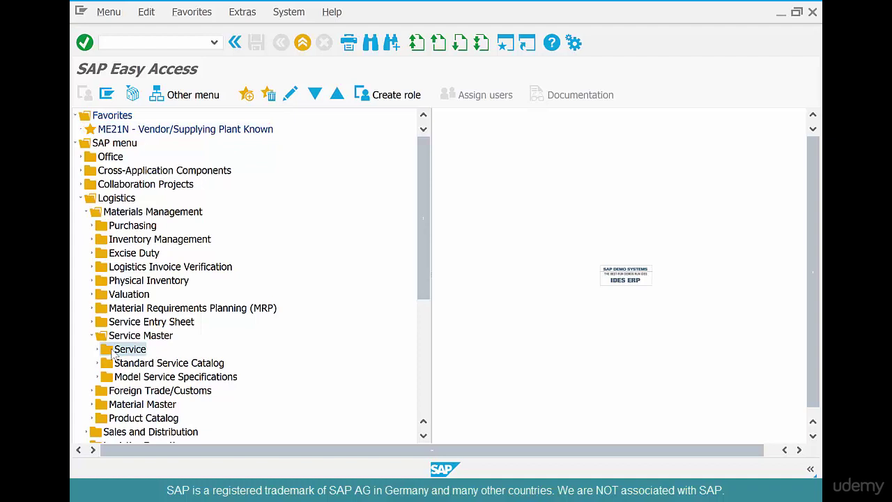
left_click(209, 365)
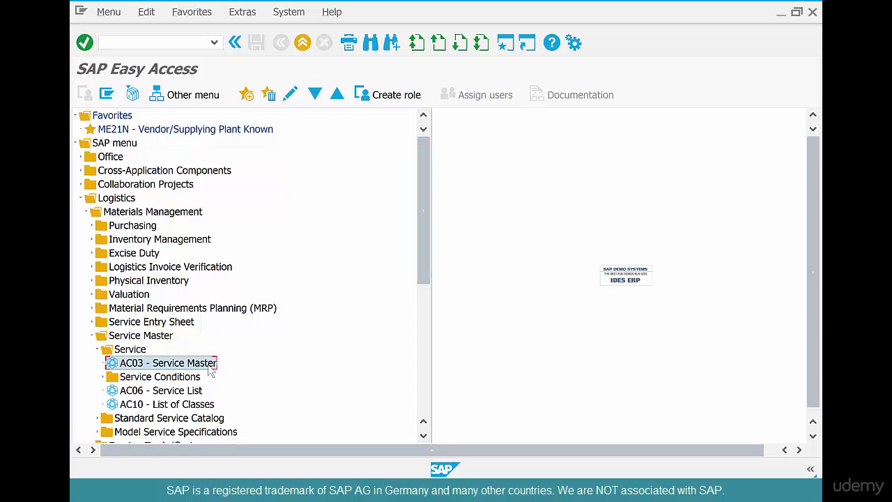
double_click(209, 363)
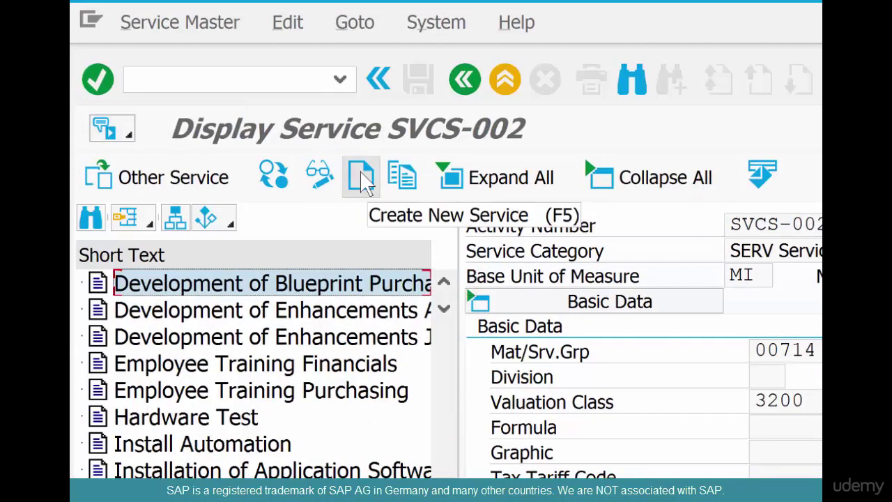
Step: Create service ELECSERV-01 'Basic Electrical Services' with base unit HR
left_click(362, 180)
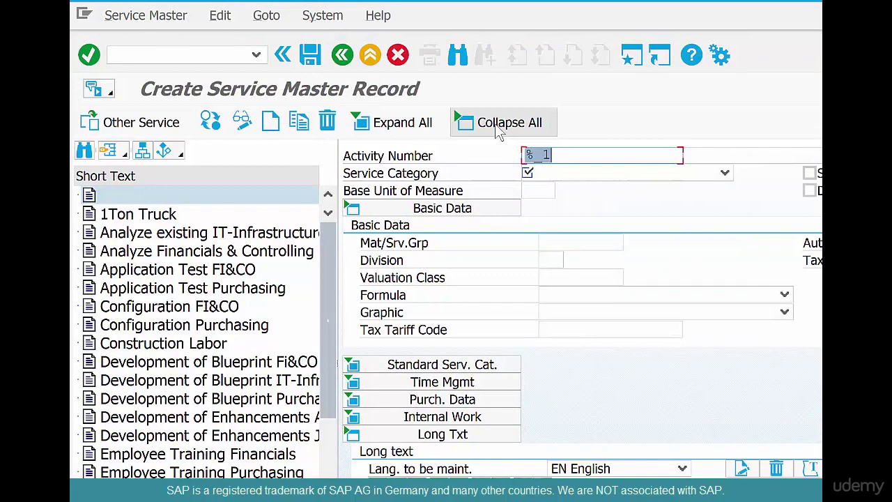
type("ELE")
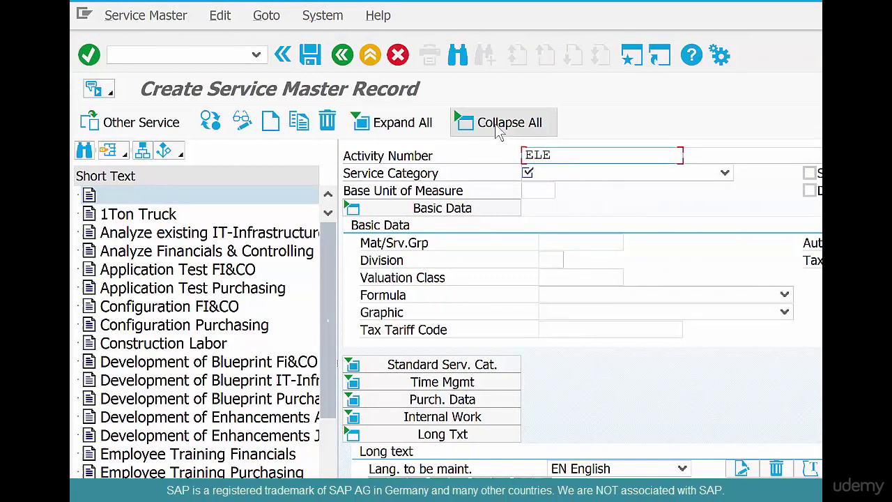
type("Cserc")
key("BackSpace")
type("v")
type("-")
type("01")
key("Return")
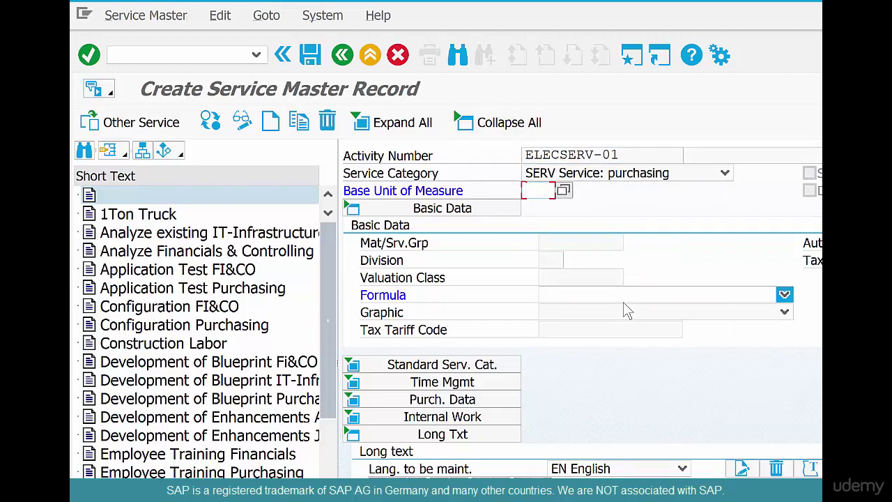
type("hr")
key("Return")
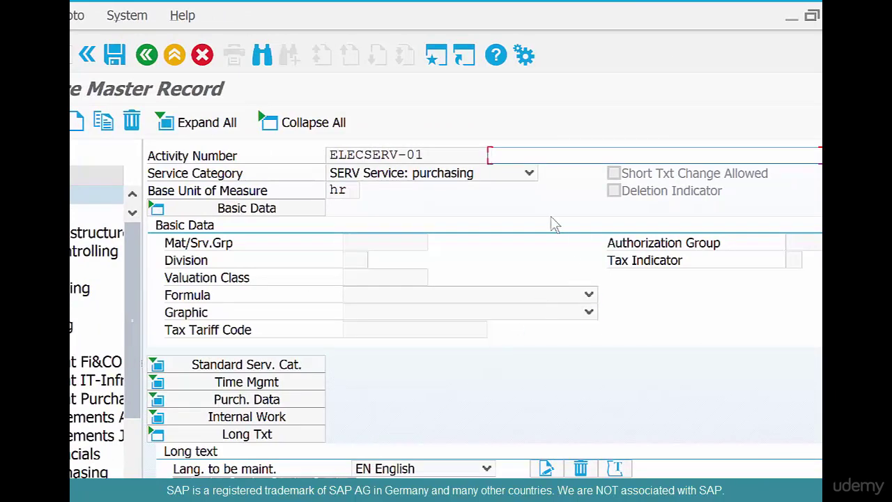
type("Basic Electrical Services")
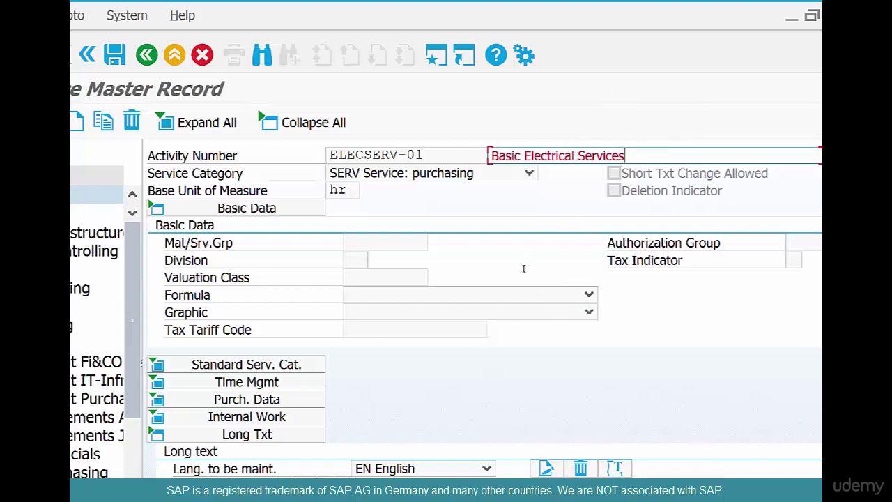
key("Return")
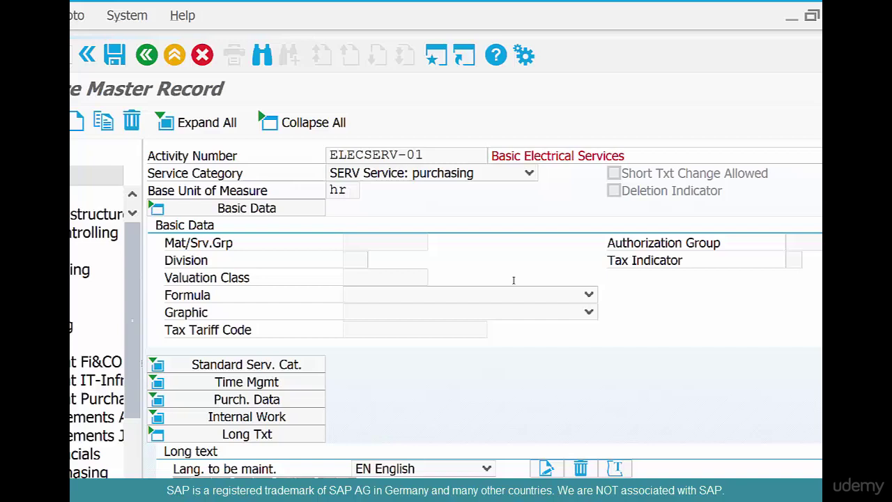
Step: Assign valuation class 3200 (Services) to ELECSERV-01 from the F4 value list
left_click(377, 274)
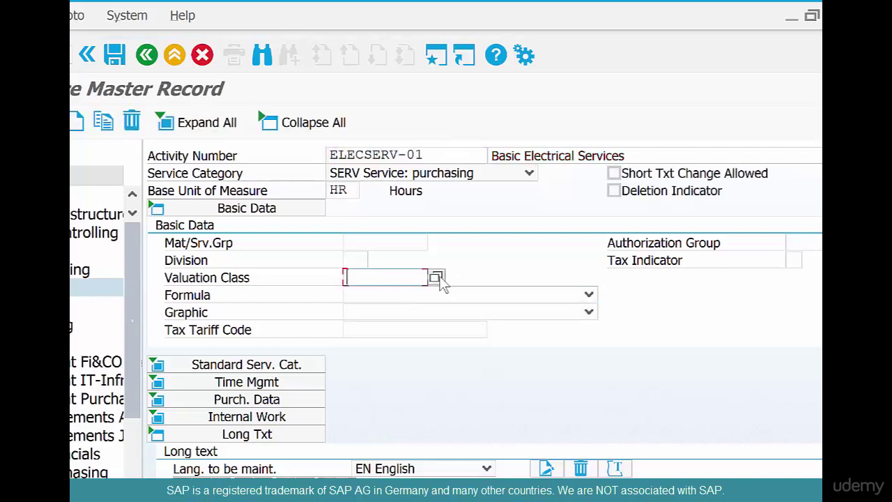
key("F4")
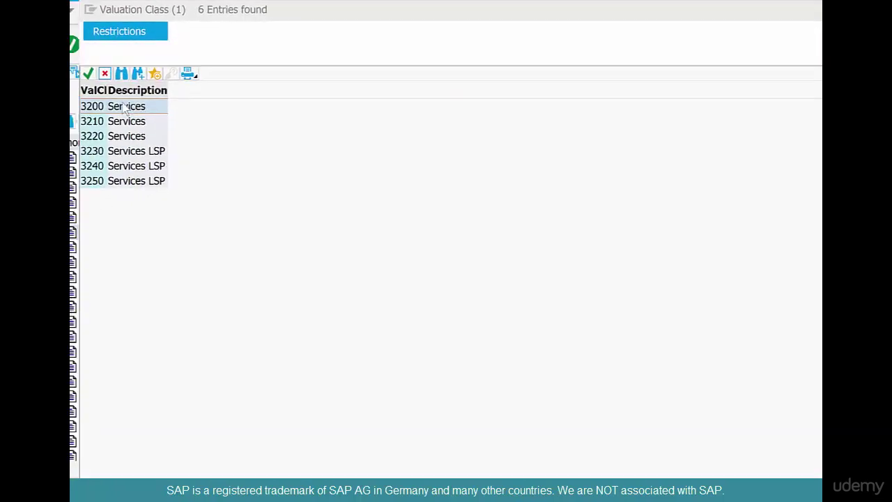
double_click(124, 106)
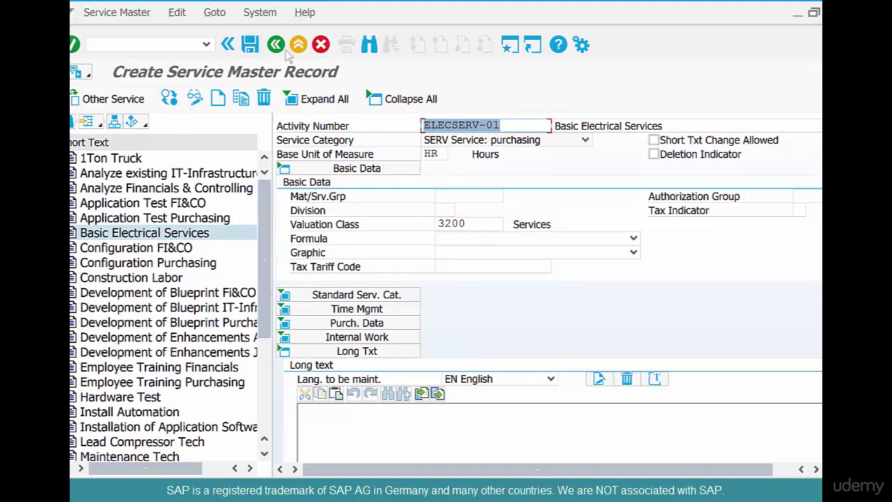
Step: Save ELECSERV-01 and reopen it in the AC03 Service Master display
left_click(255, 45)
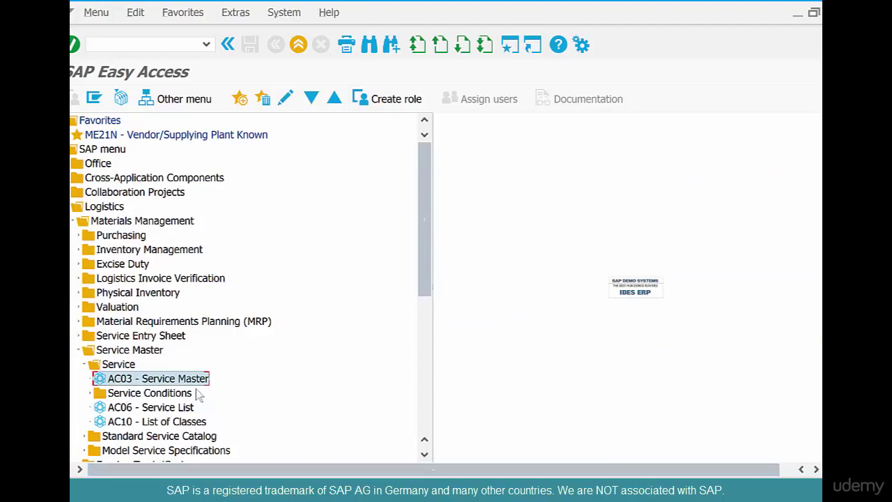
double_click(188, 381)
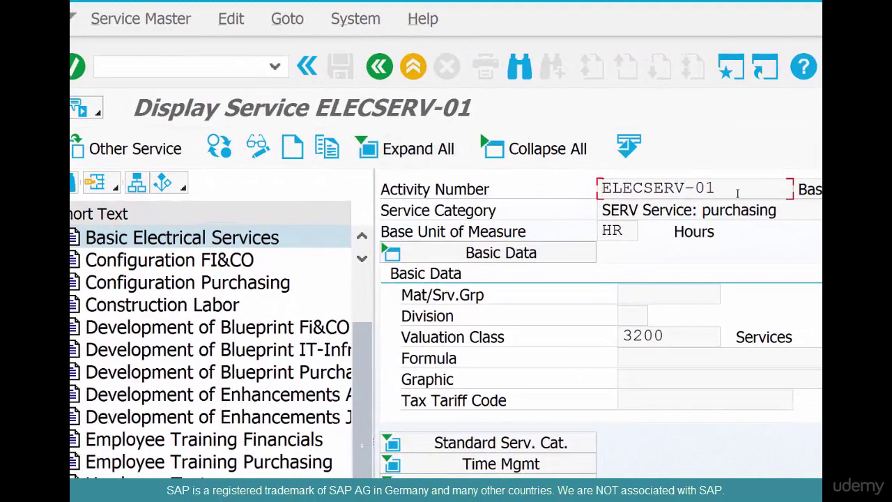
left_click_drag(737, 193, 599, 190)
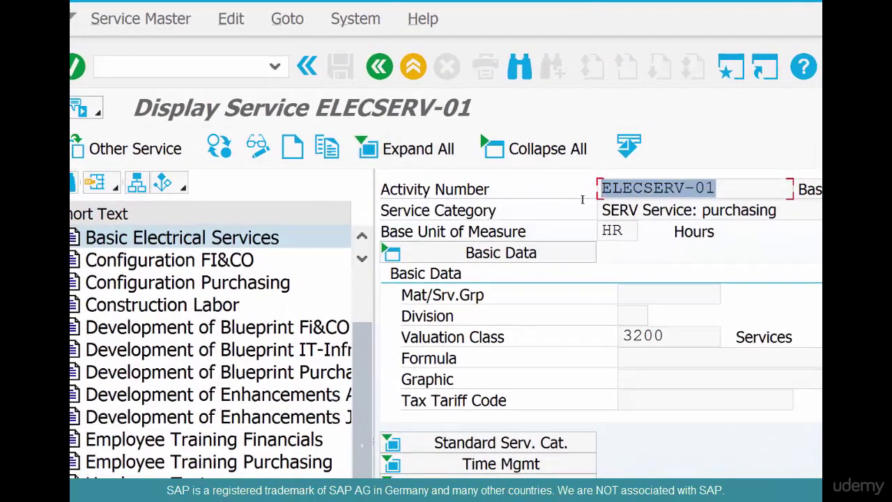
Step: Start a copy of ELECSERV-01 with activity number ELECSERV-02
left_click(325, 155)
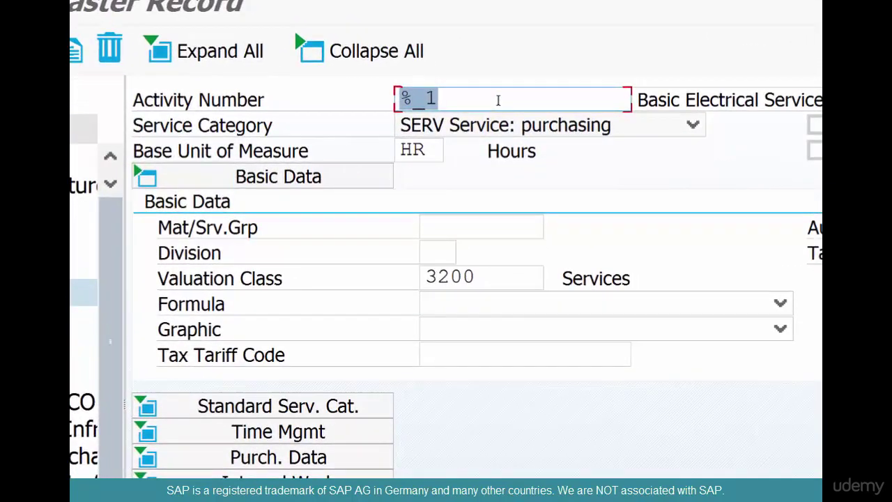
type("ELE")
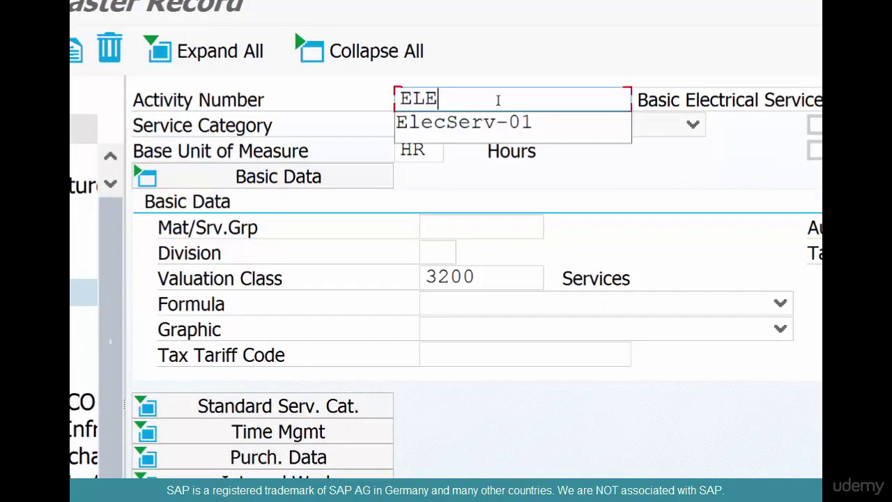
key("Down")
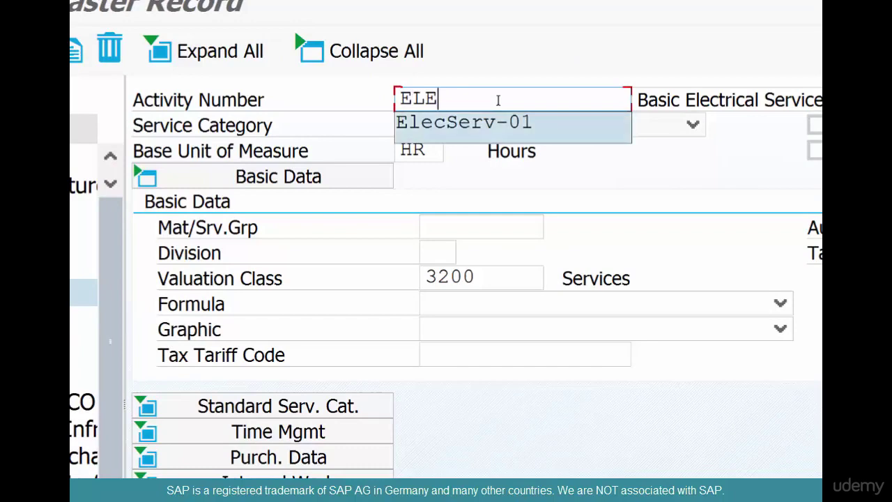
key("Return")
key("BackSpace")
type("2")
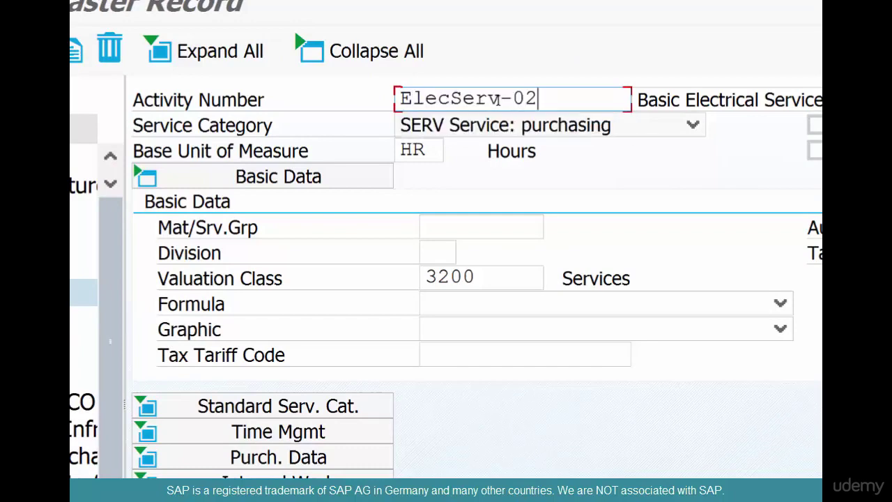
key("Tab")
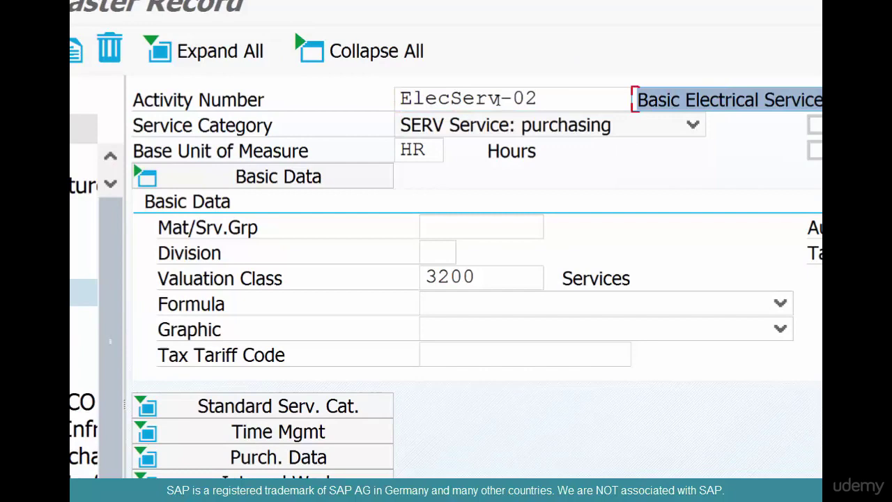
Step: Change the description to 'Advanced Electrical Services' and save ELECSERV-02
left_click(662, 98)
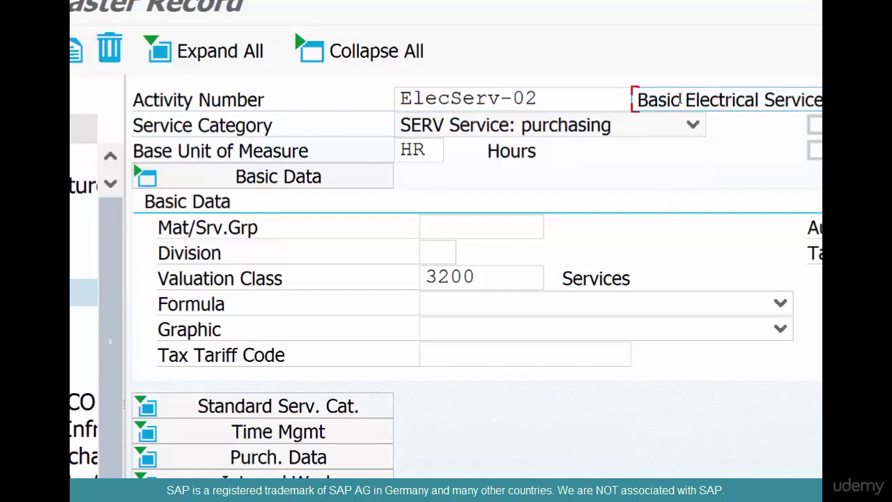
left_click_drag(680, 100, 603, 106)
type("A")
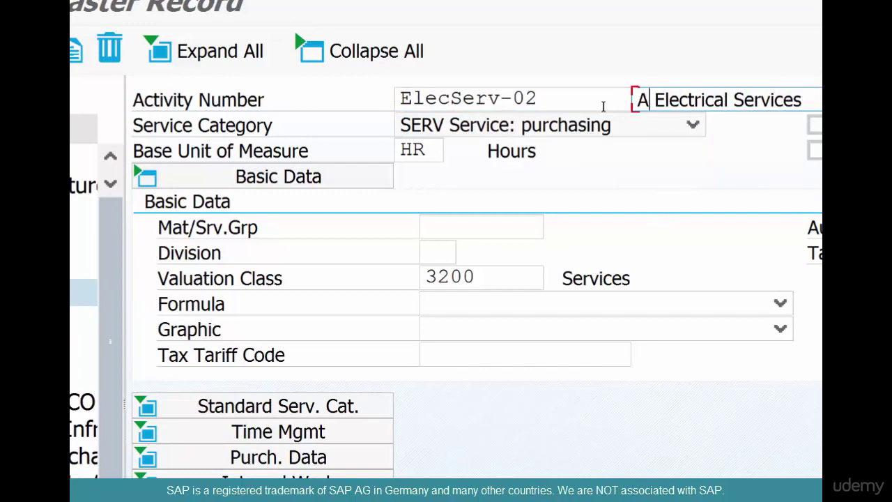
type("dvanc")
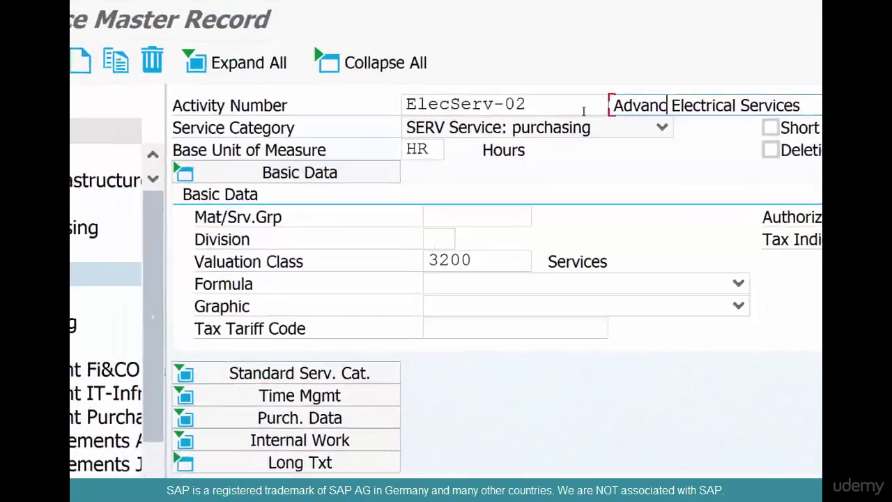
type("ed")
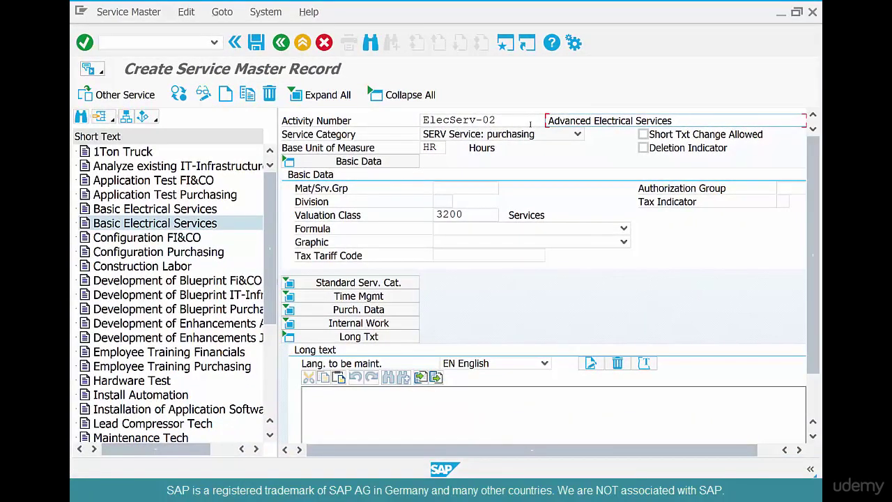
key("Return")
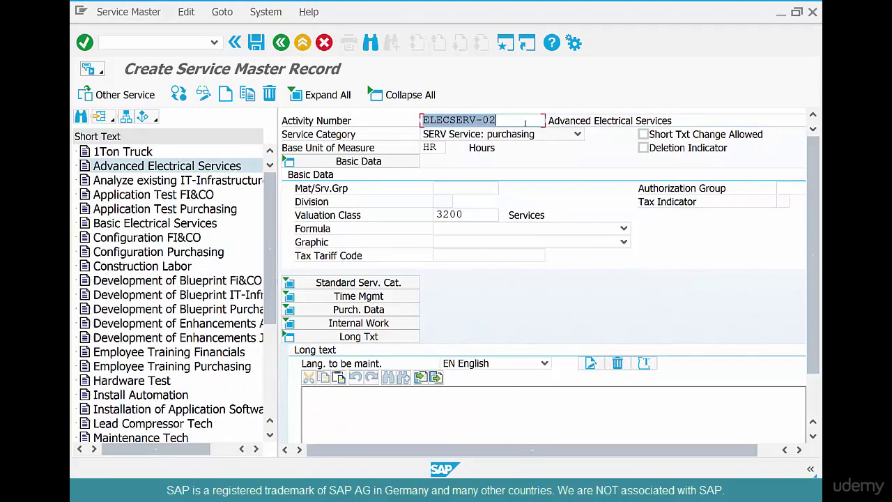
left_click(257, 46)
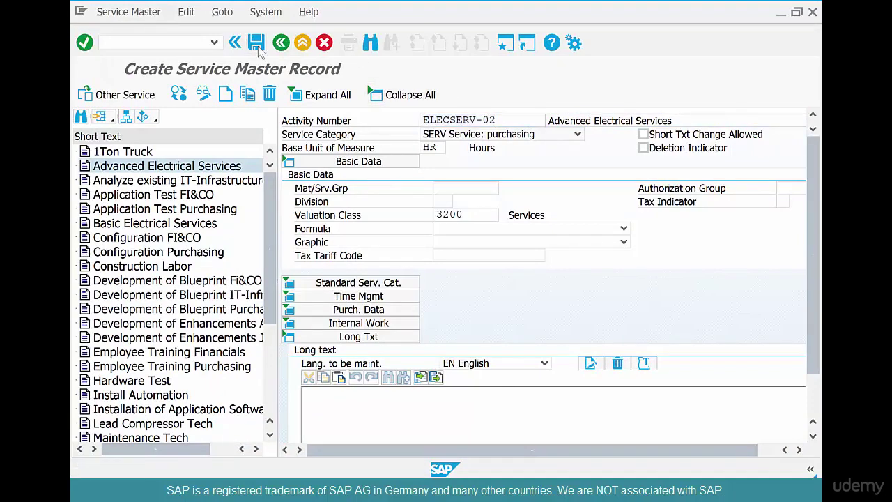
Step: Create and save a copied service LABOR-01 'Manual Labor', then return to Easy Access
double_click(196, 364)
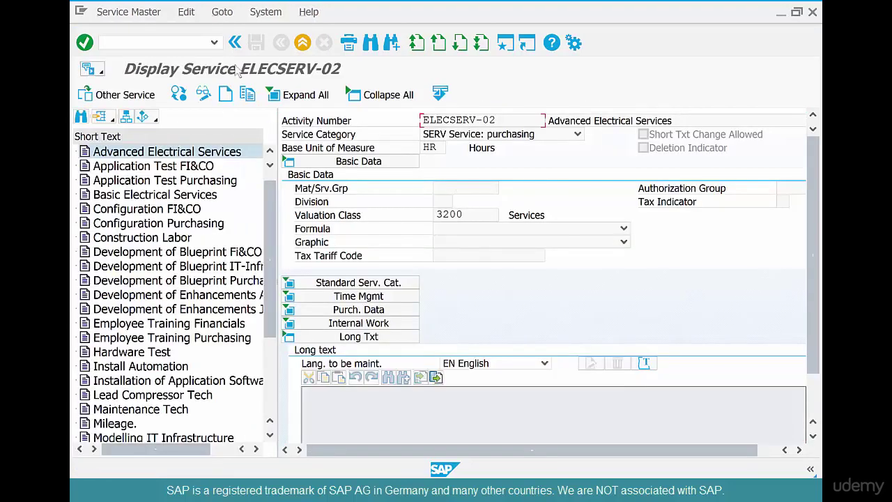
left_click(247, 94)
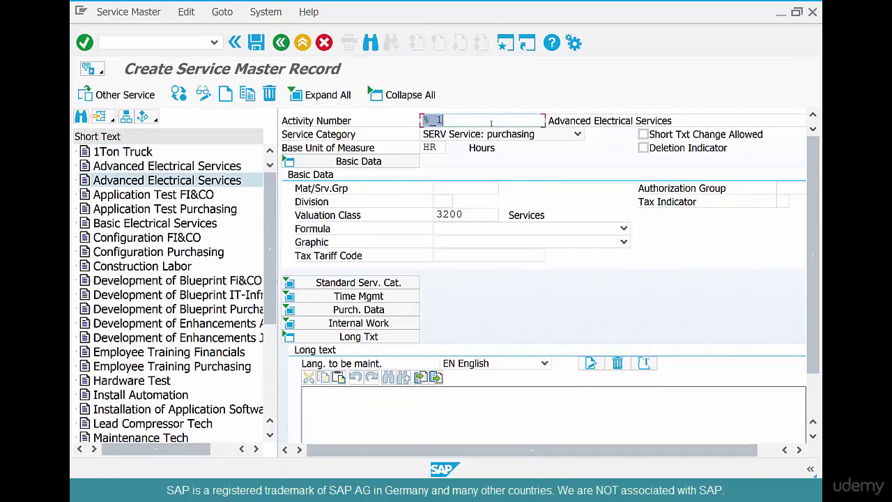
type("L")
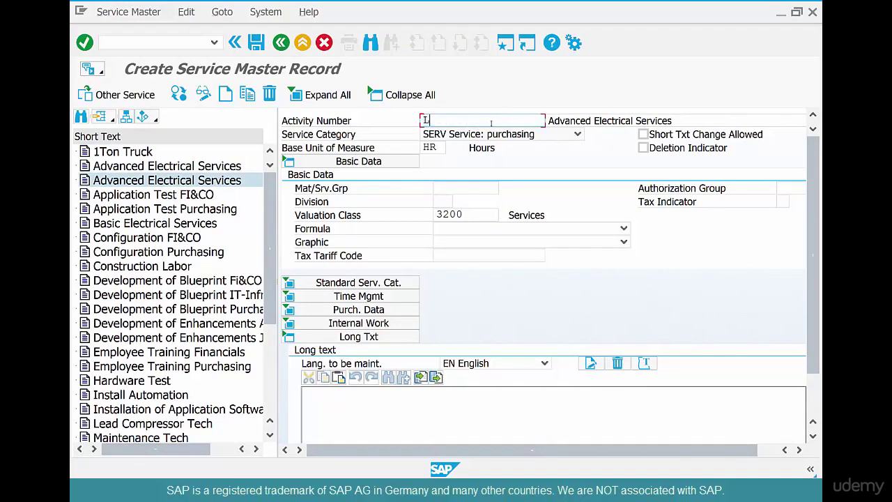
type("abor")
type("-01")
key("Tab")
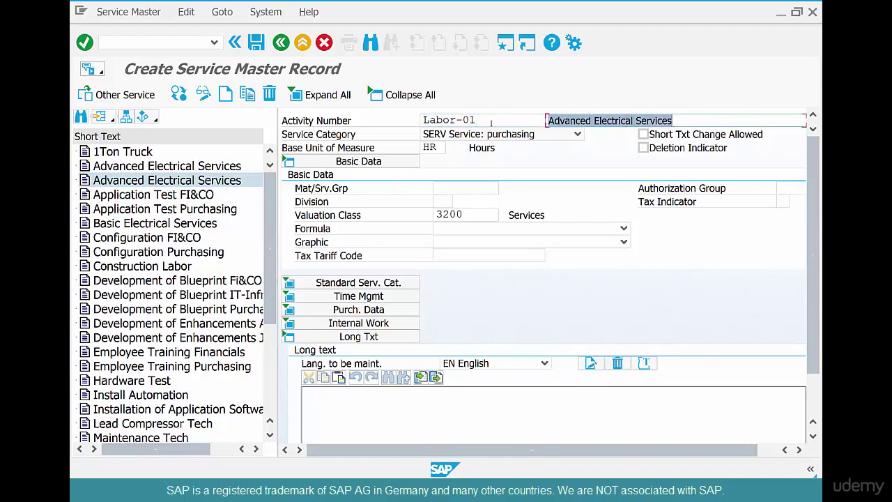
type("Manual")
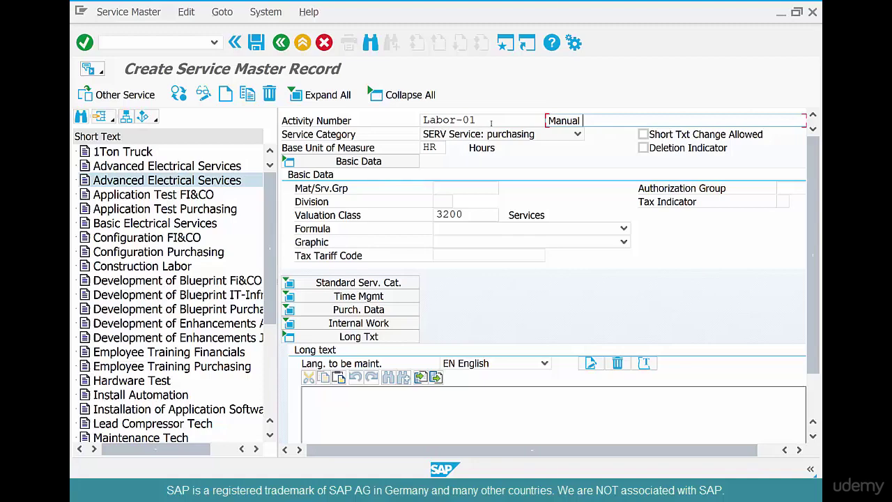
type(" Labor")
key("ctrl+s")
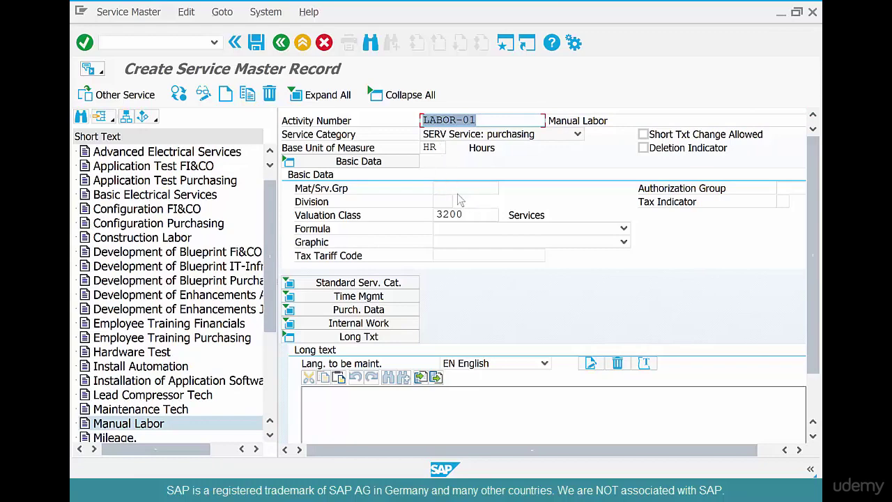
left_click(257, 46)
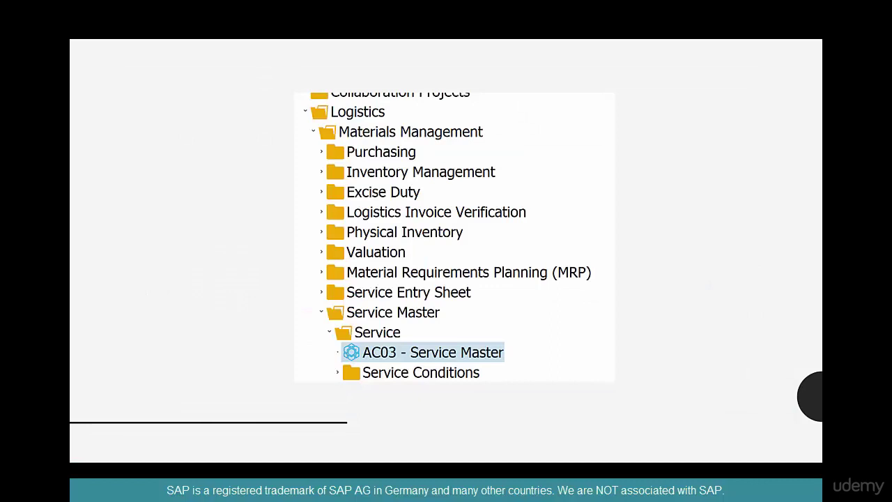
left_click_drag(509, 334, 520, 355)
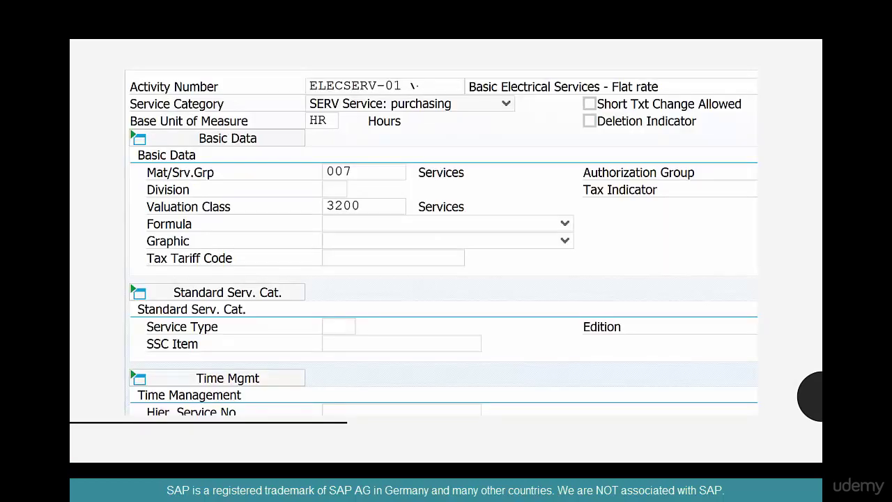
left_click_drag(416, 89, 428, 76)
left_click_drag(341, 121, 354, 113)
left_click_drag(372, 206, 390, 196)
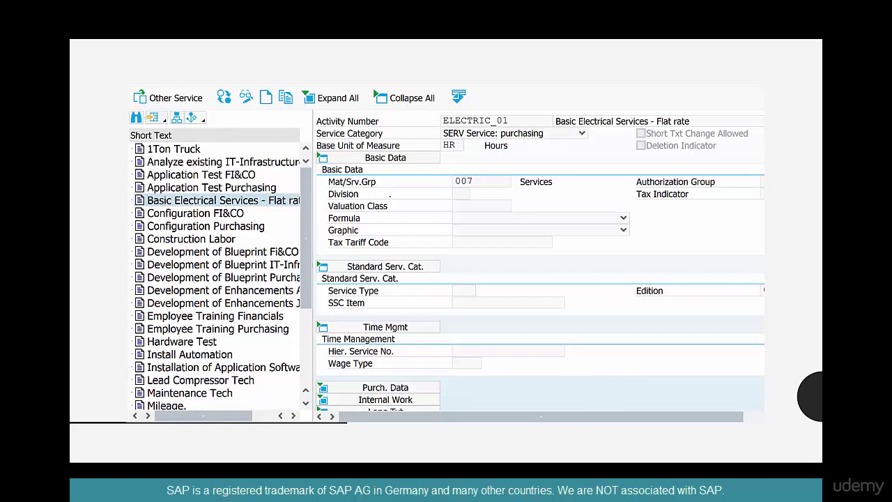
left_click_drag(289, 81, 336, 84)
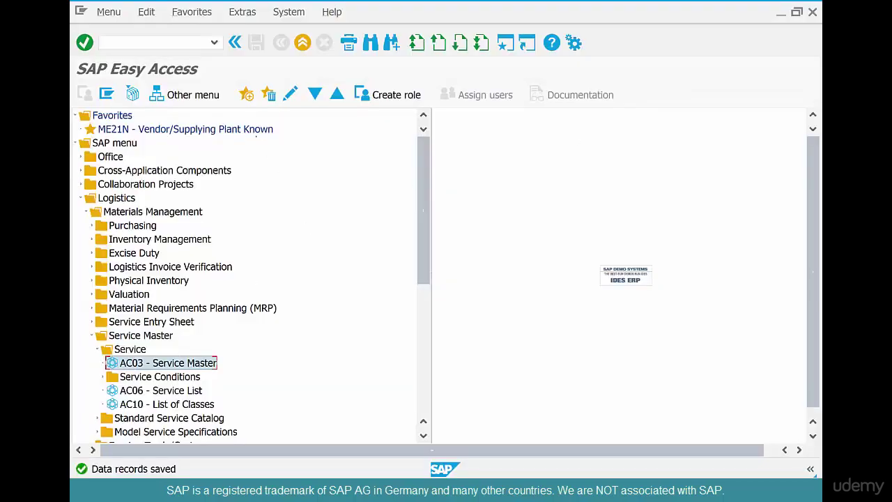
Step: Start an ME21N purchase order for vendor 4001 with first item 'Pump Repair'
double_click(186, 129)
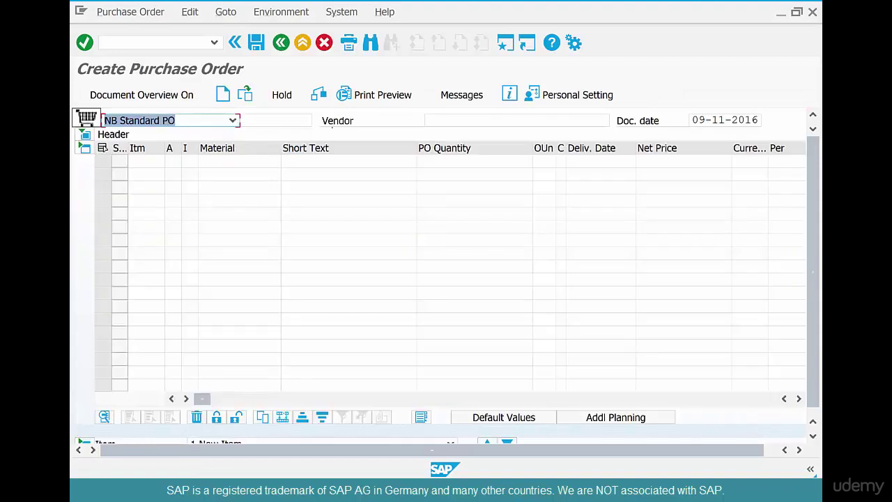
key("Tab")
type("4")
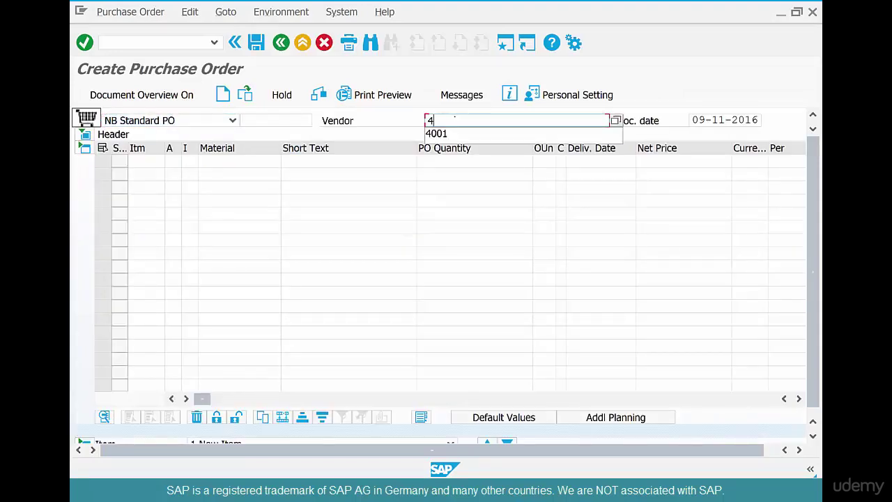
type("001")
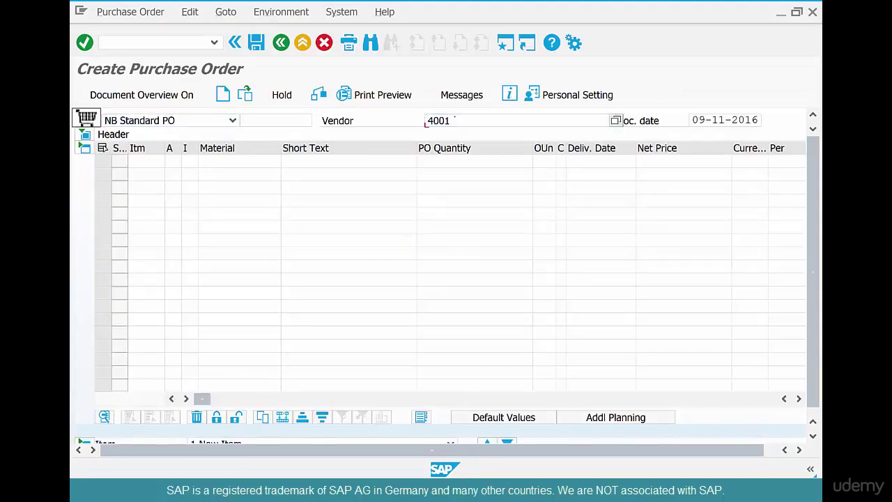
key("Return")
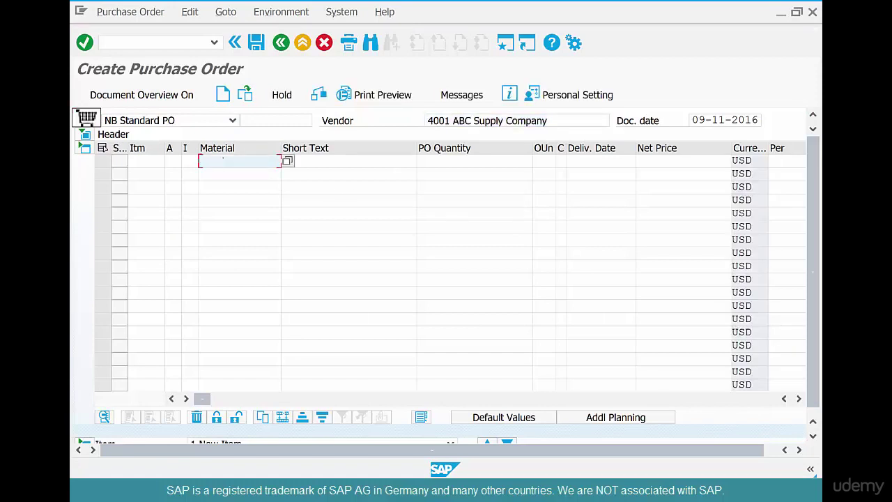
key("Tab")
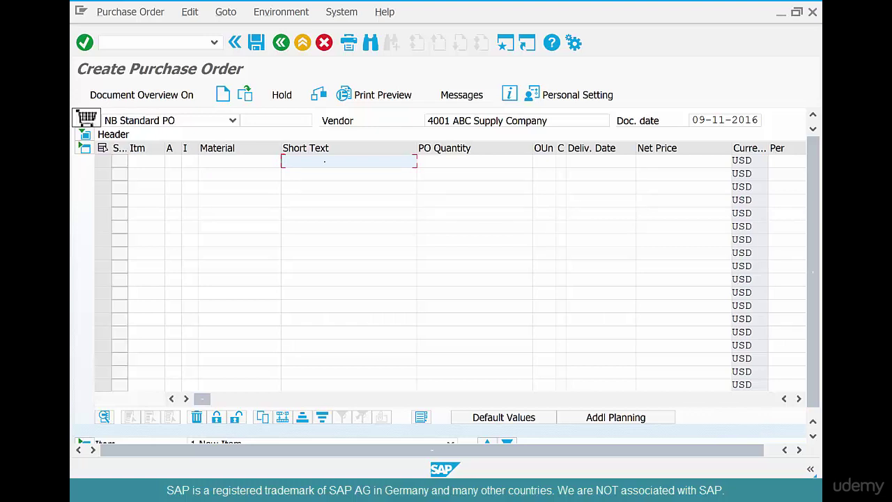
type("Pum")
type("p Re")
type("pair")
key("Tab")
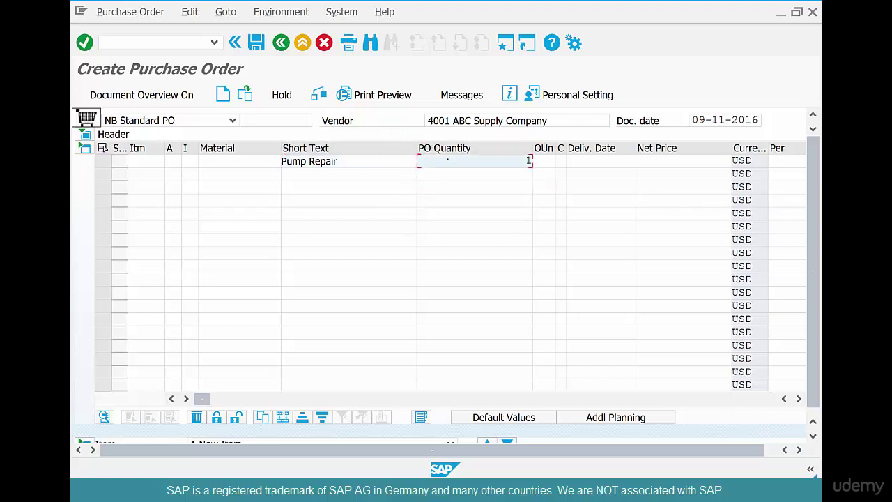
Step: Give Pump Repair quantity 1, account assignment K and gross price 10 USD
key("Return")
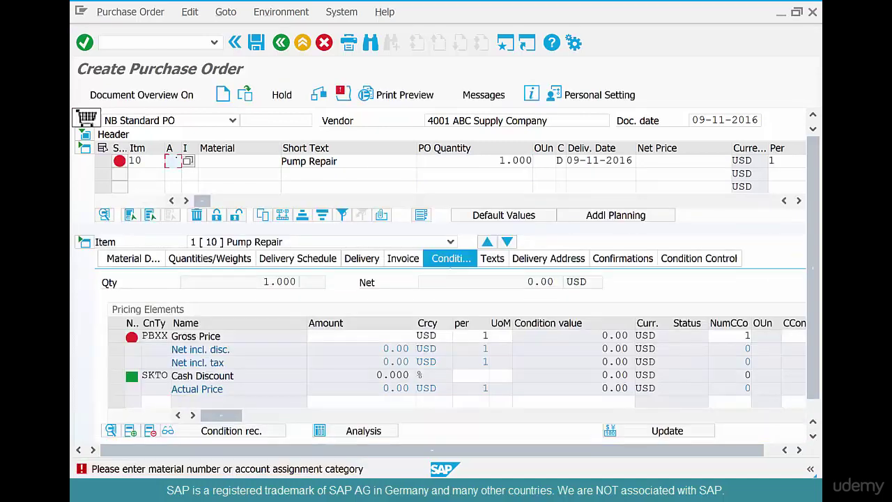
type("K")
key("Return")
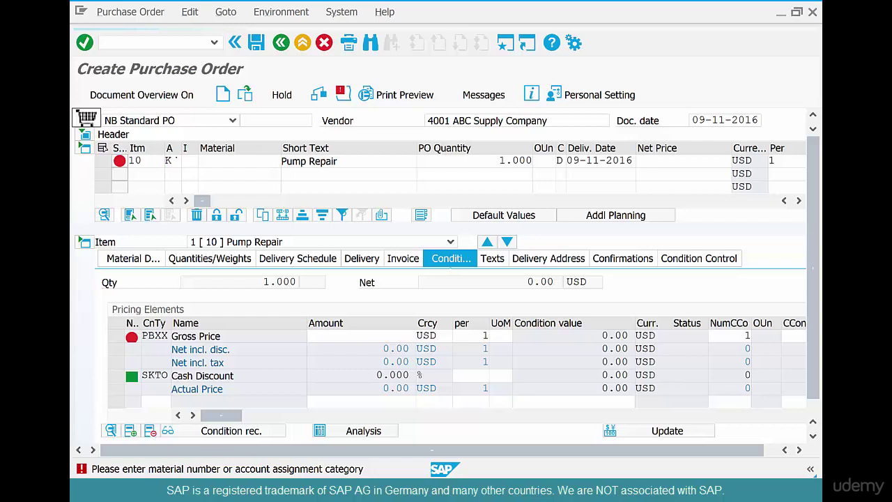
key("Return")
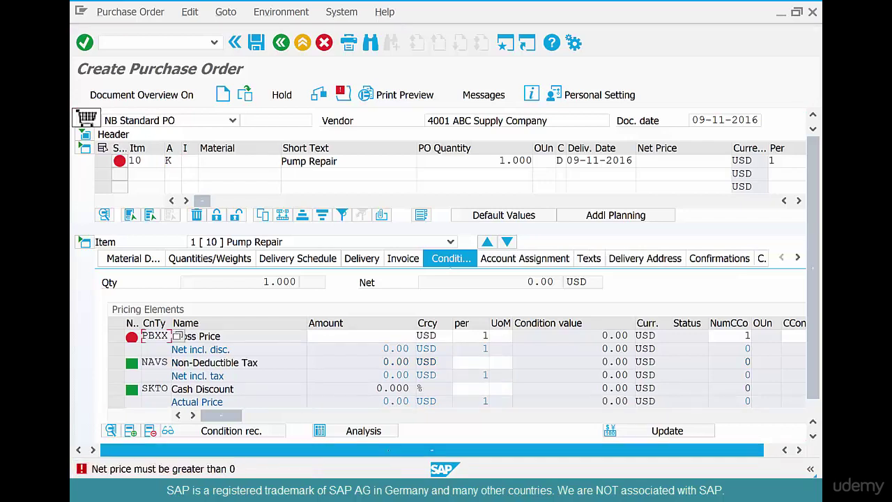
key("Tab")
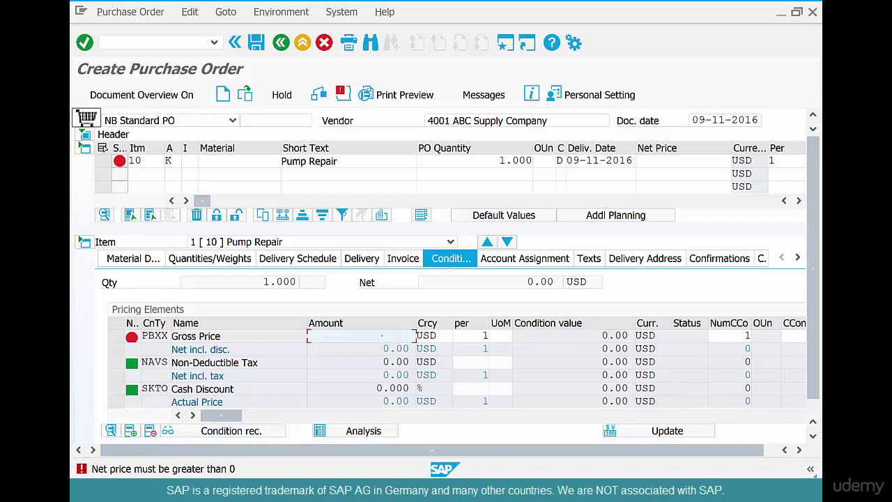
type("10")
key("Return")
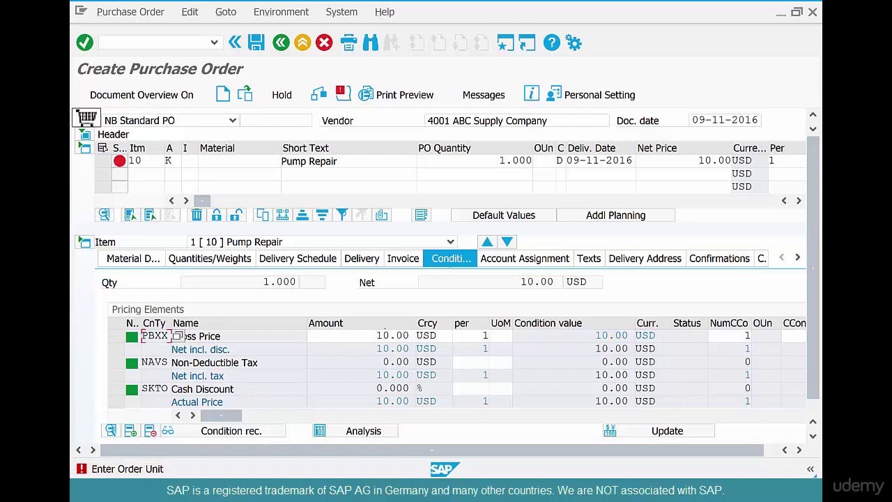
left_click(186, 160)
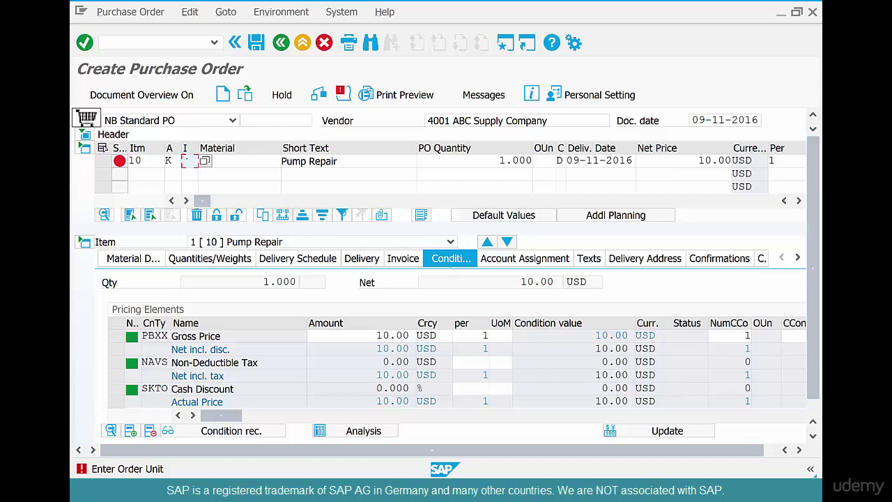
Step: Enter item category D on item 10 Pump Repair
left_click_drag(342, 161, 277, 161)
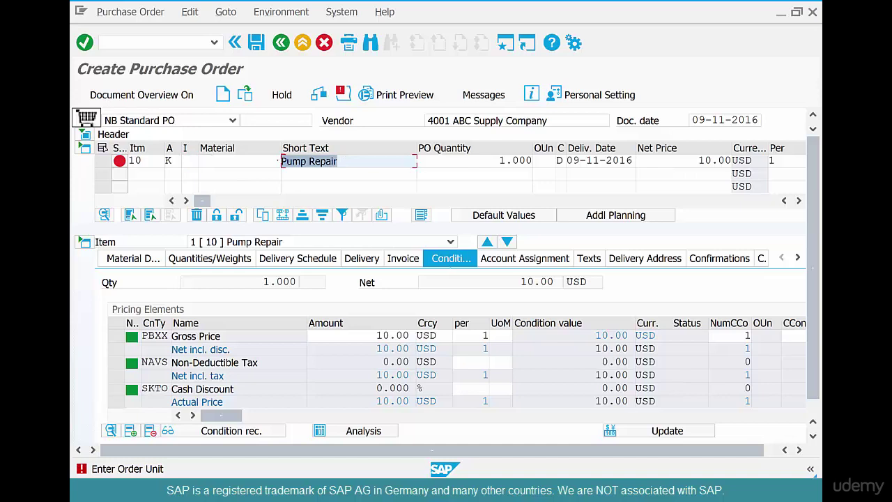
key("shift+Tab")
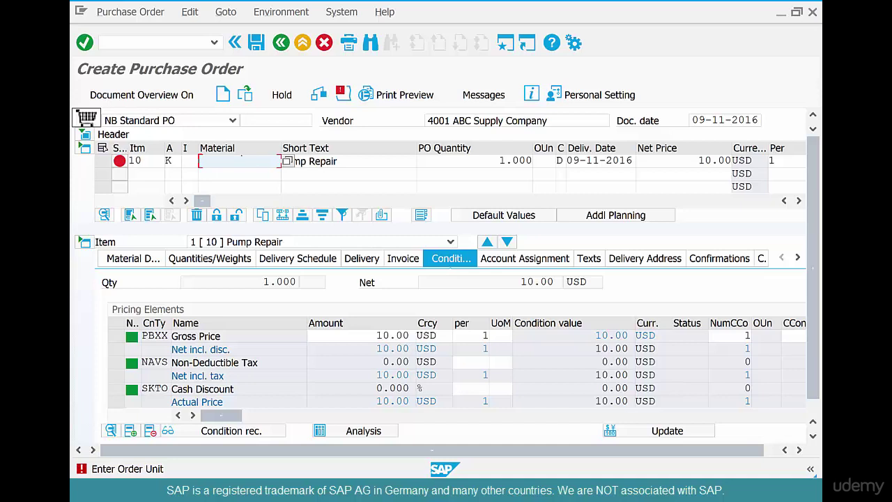
key("shift+Tab")
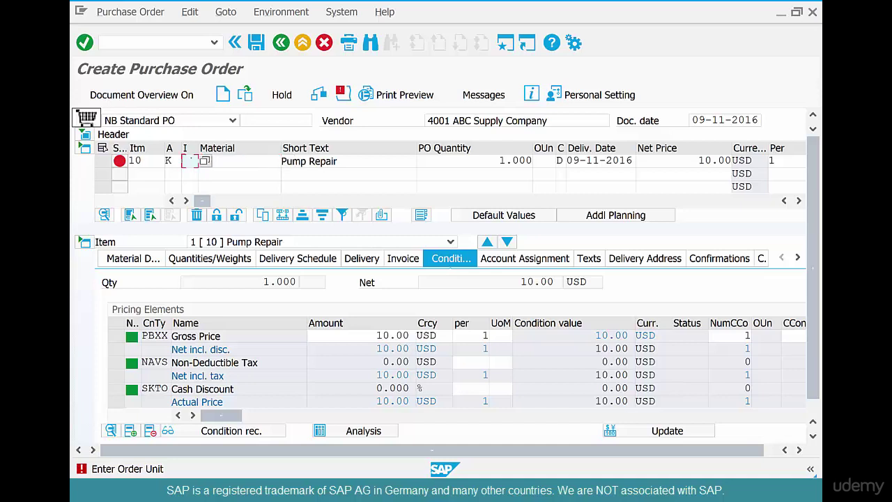
type("D")
Step: Add service line ELECSERV-01, quantity 1 at gross price 10, under Pump Repair
key("Return")
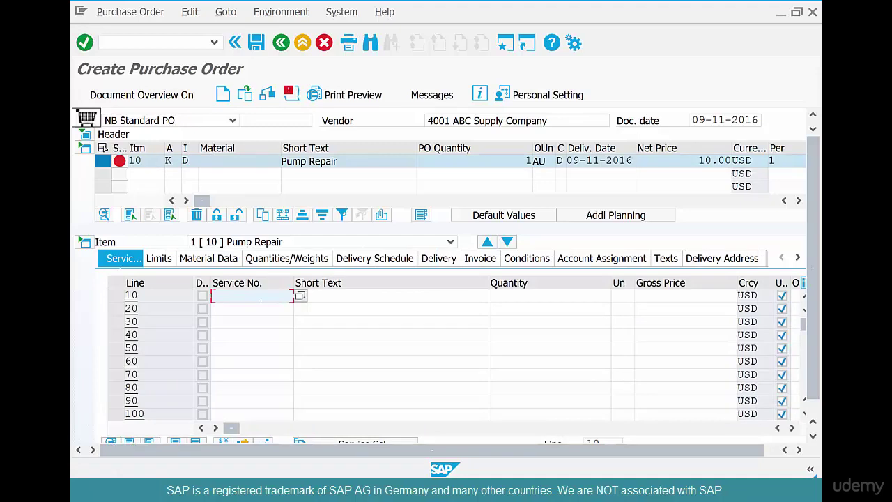
type("e")
type("lec")
type("serv-0")
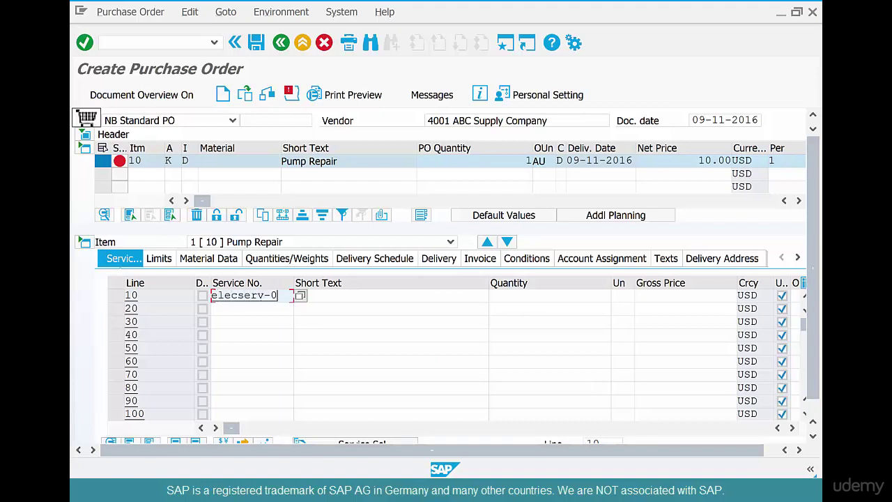
type("1")
key("Tab")
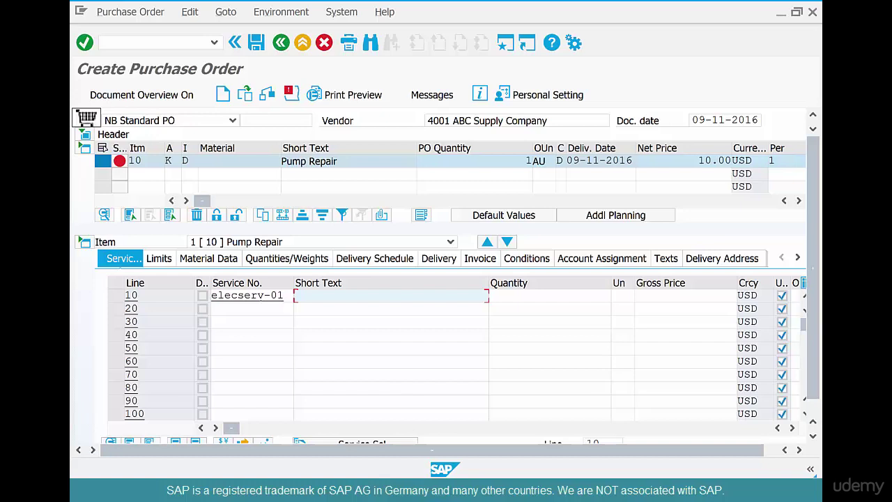
key("Return")
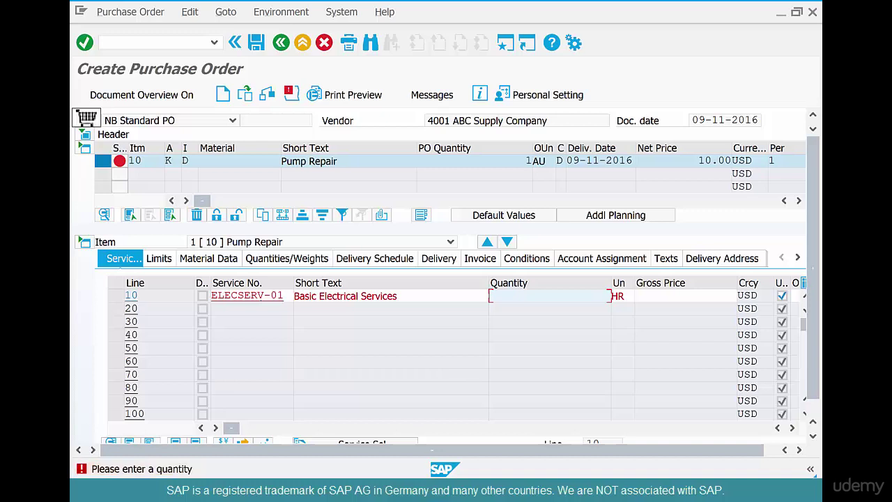
type("1")
key("Return")
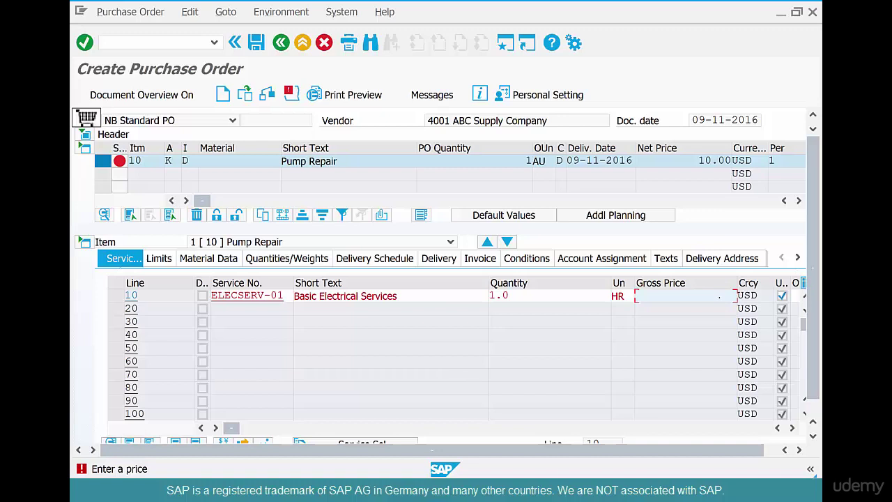
type("10")
key("Return")
Step: Assign cost center admin-01 to service line 10 and move to empty line 20
type("ad")
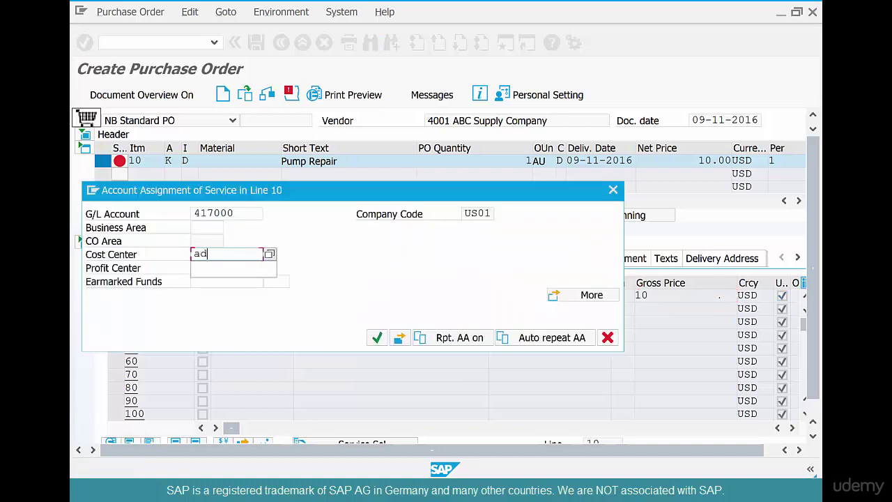
type("min-0")
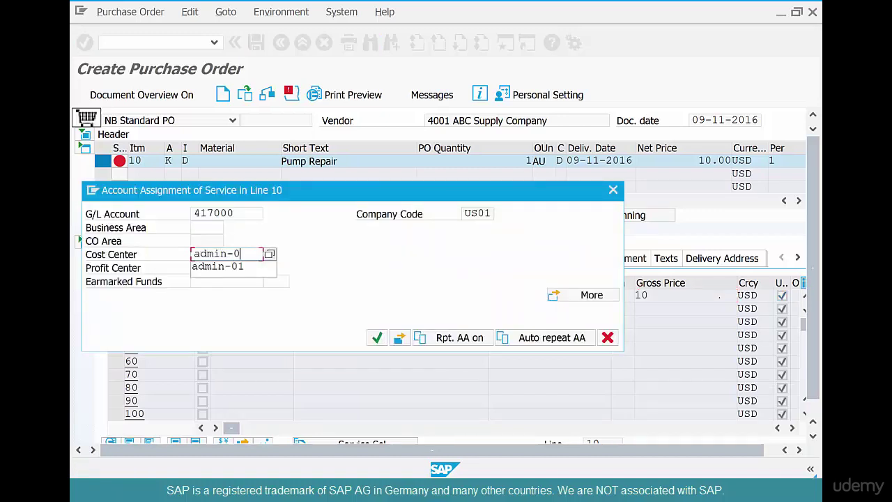
type("1")
key("Return")
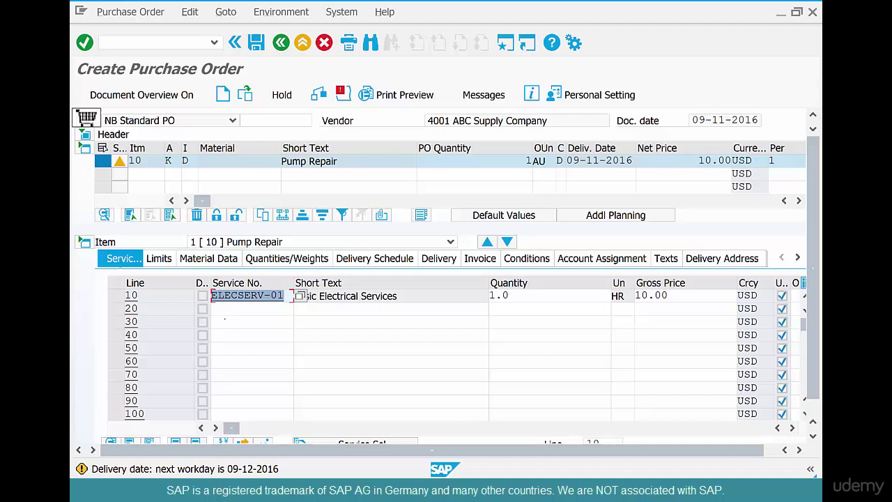
left_click(216, 308)
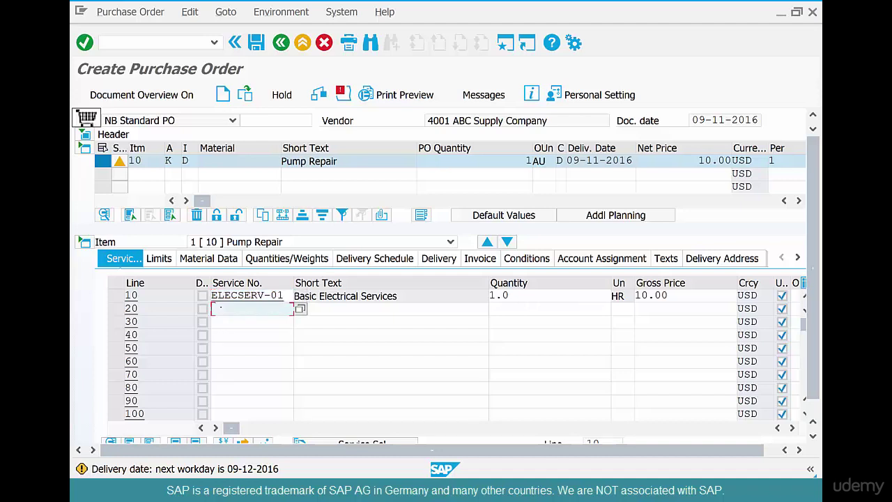